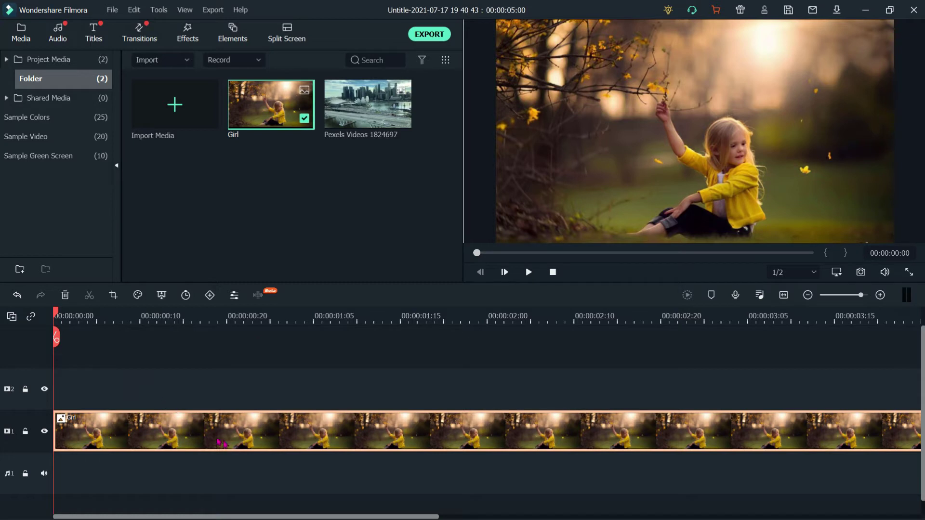
scroll(231, 436, down, 3)
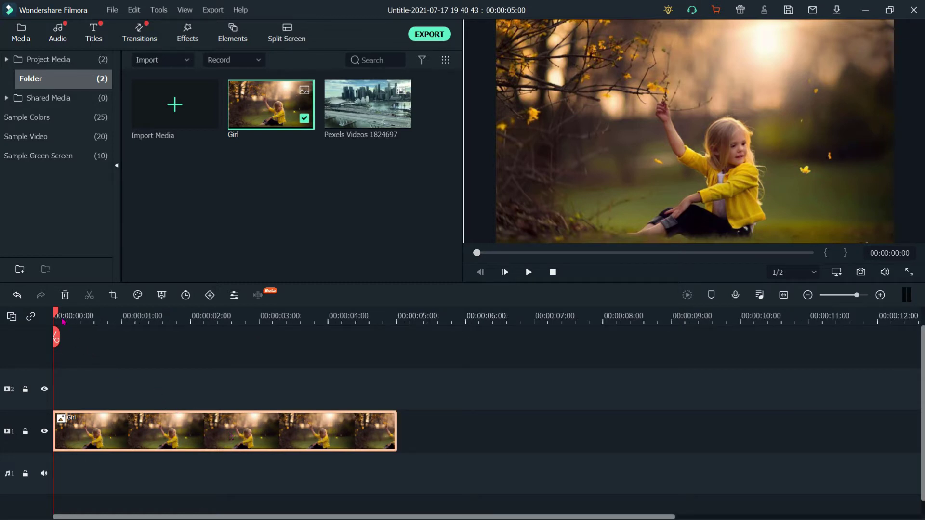
Preview the girl photo and place the Basic 6 'Lorem ipsum' title on track 2 above it
key(space)
drag(41, 397, 94, 405)
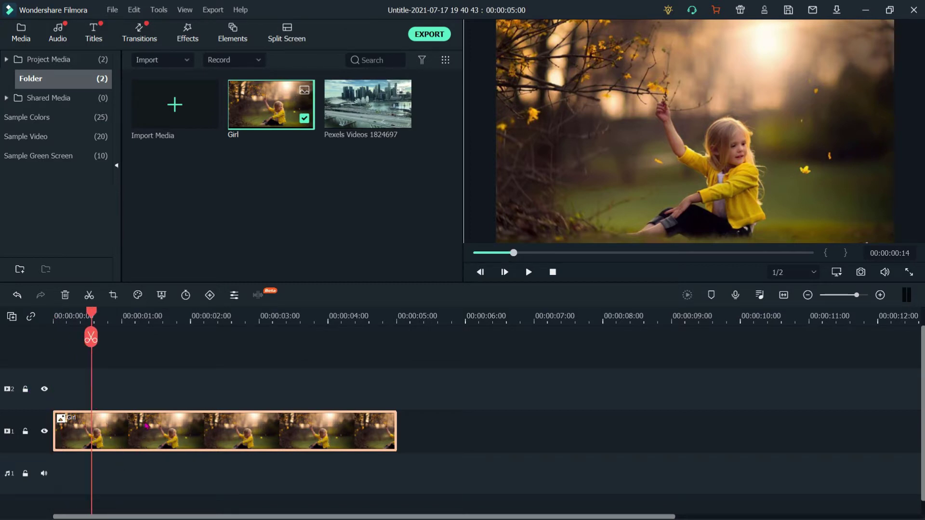
click(97, 38)
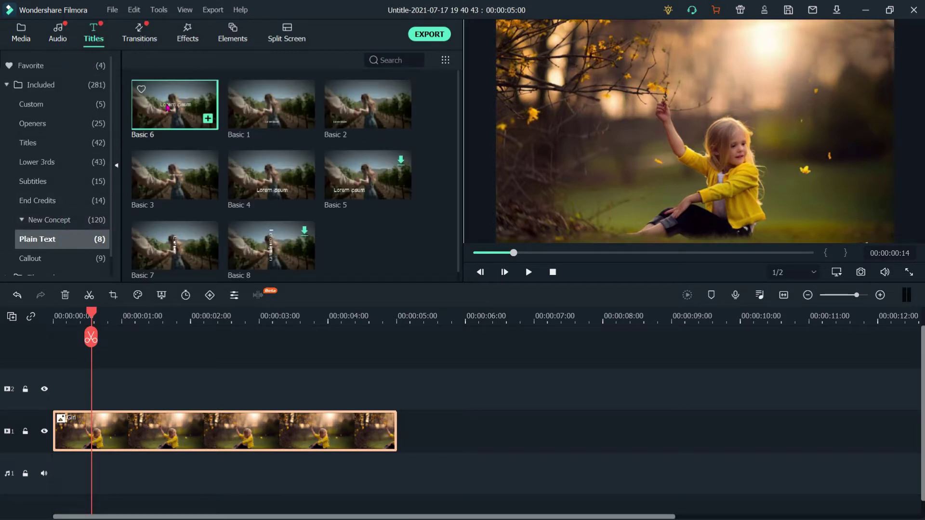
drag(165, 363, 47, 398)
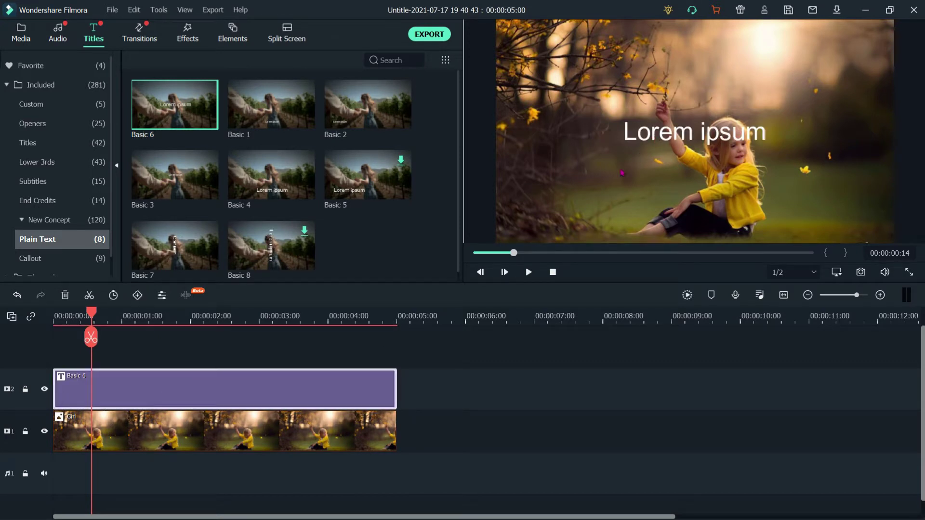
Open Show Properties for the Basic 6 title clip and move the Title Group Controller aside
right_click(239, 393)
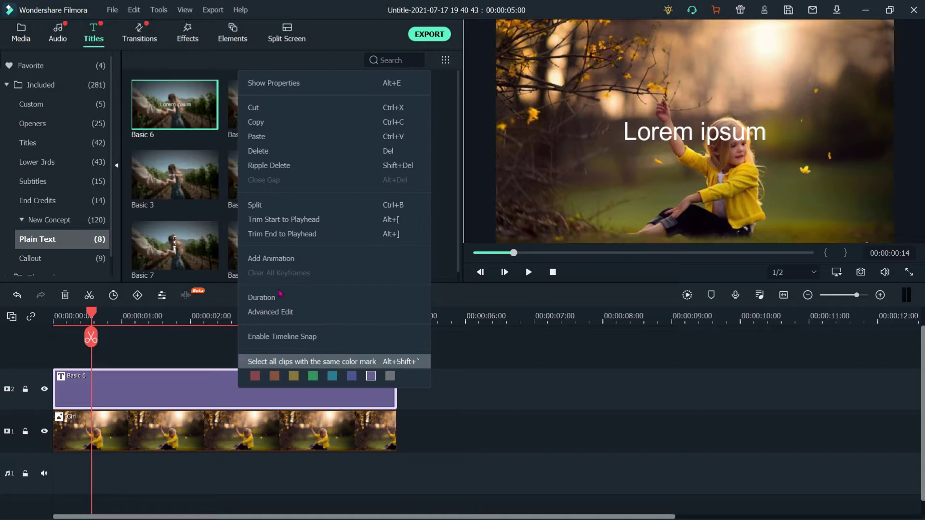
click(277, 84)
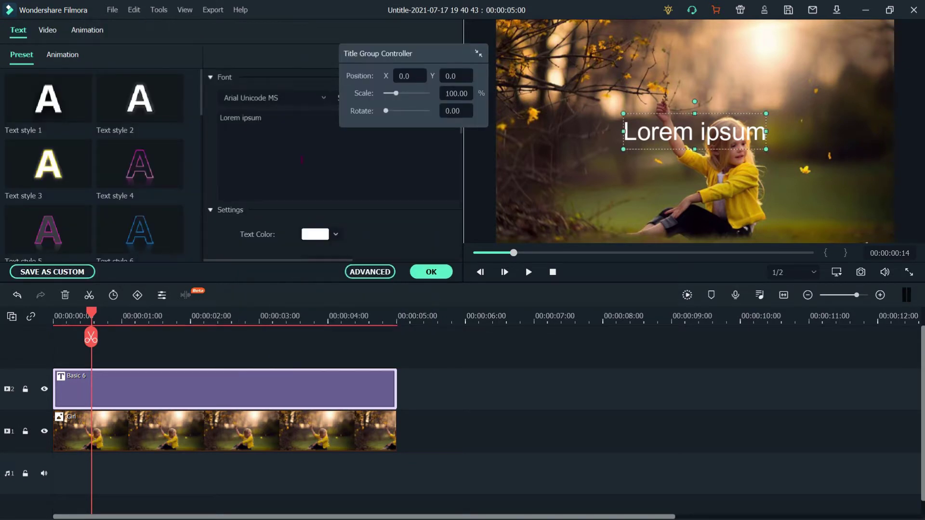
drag(405, 53, 561, 87)
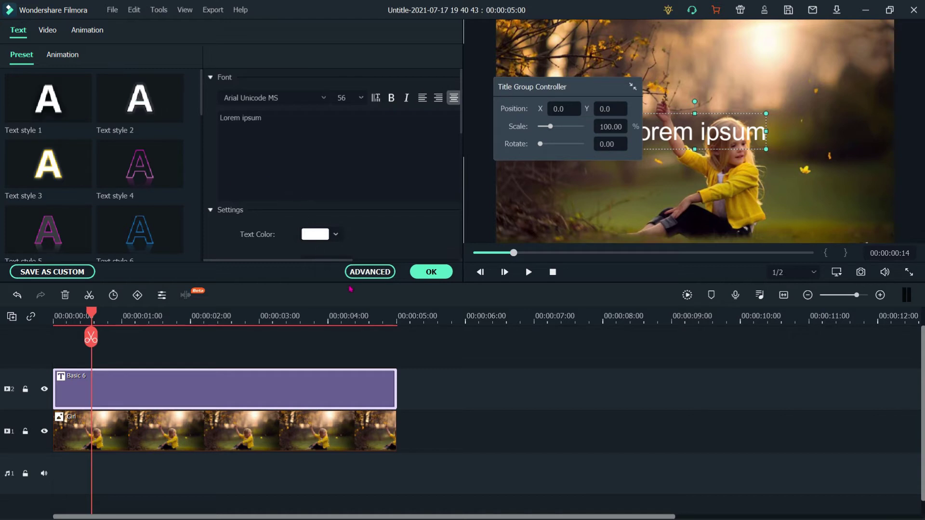
In Advanced Text Edit, delete the Lorem ipsum box and add a new TEXT HERE text box
click(380, 277)
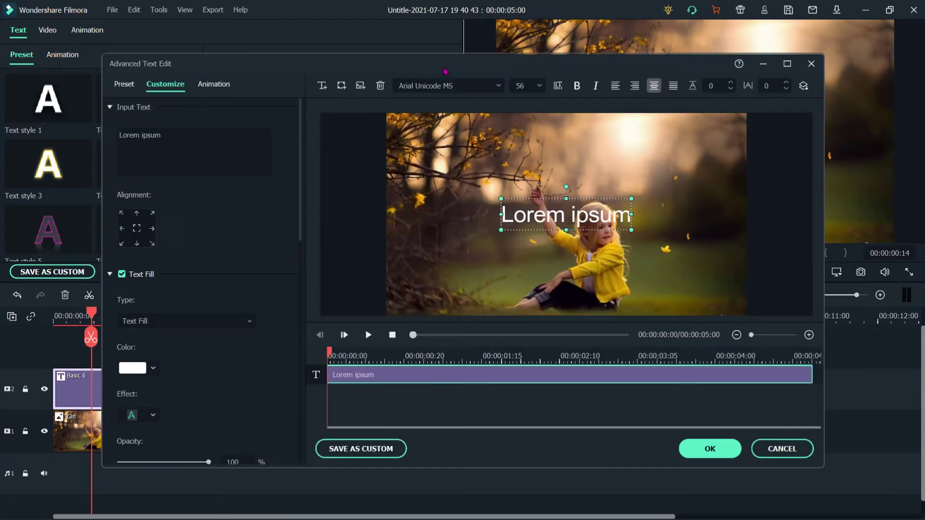
drag(445, 71, 450, 39)
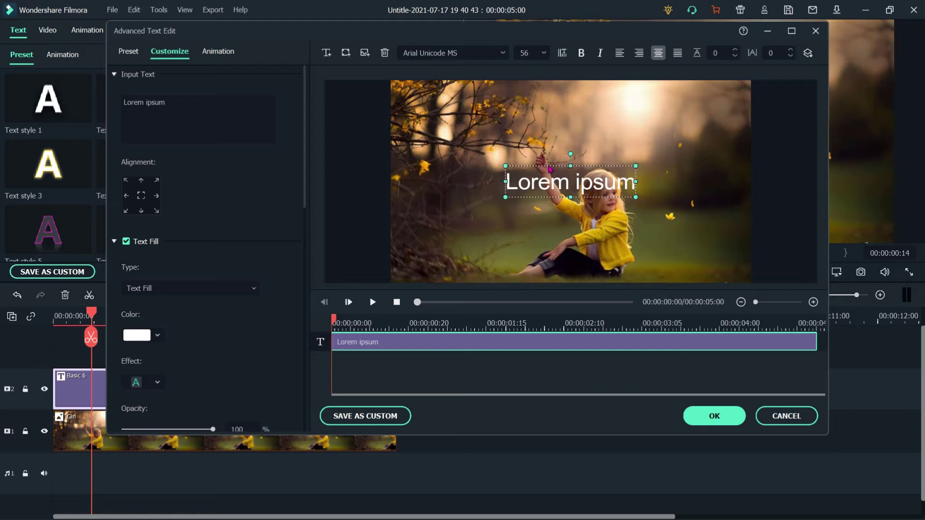
key(Delete)
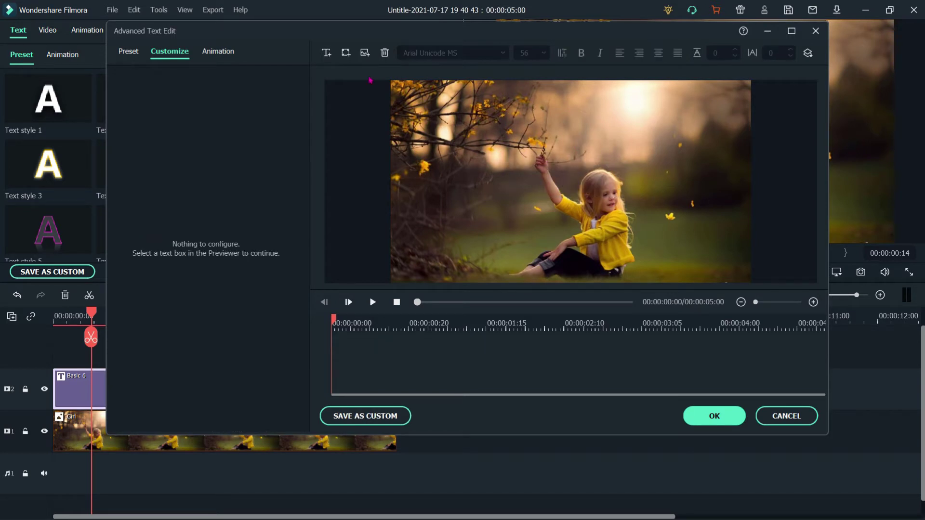
click(327, 53)
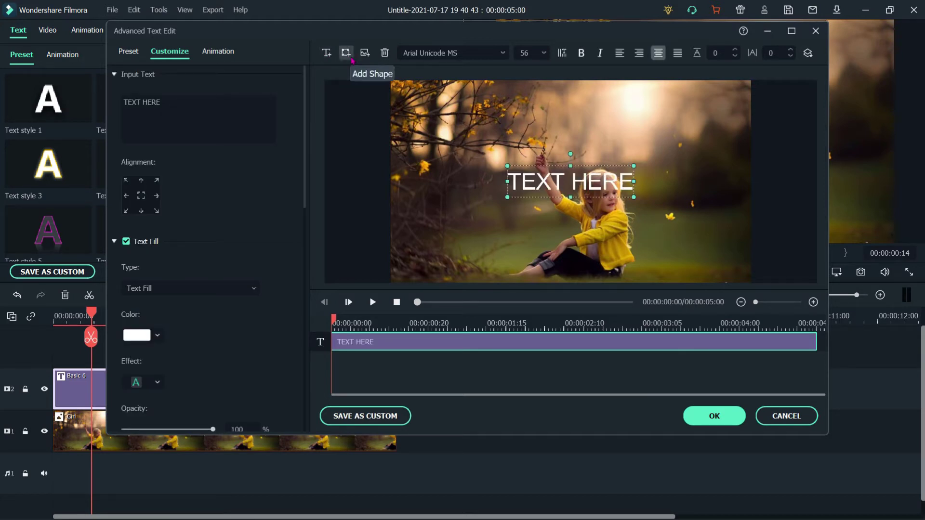
click(365, 53)
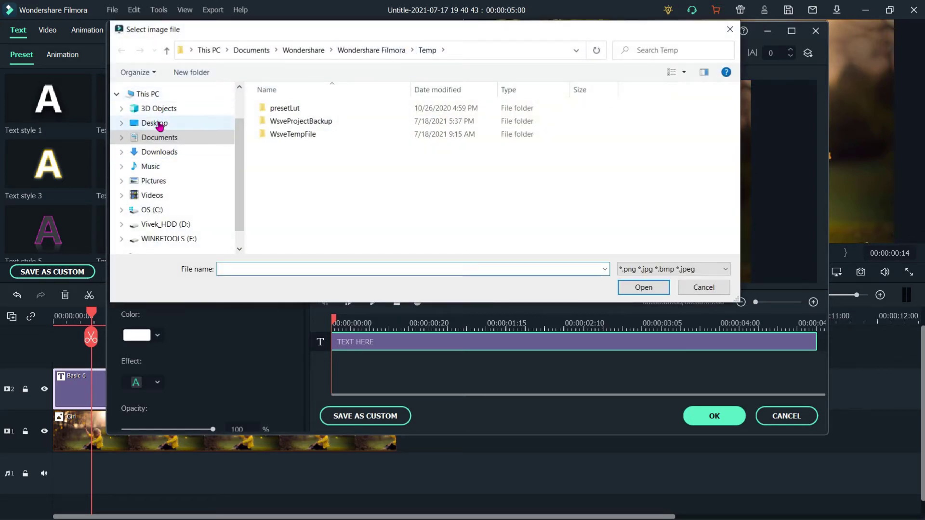
click(165, 226)
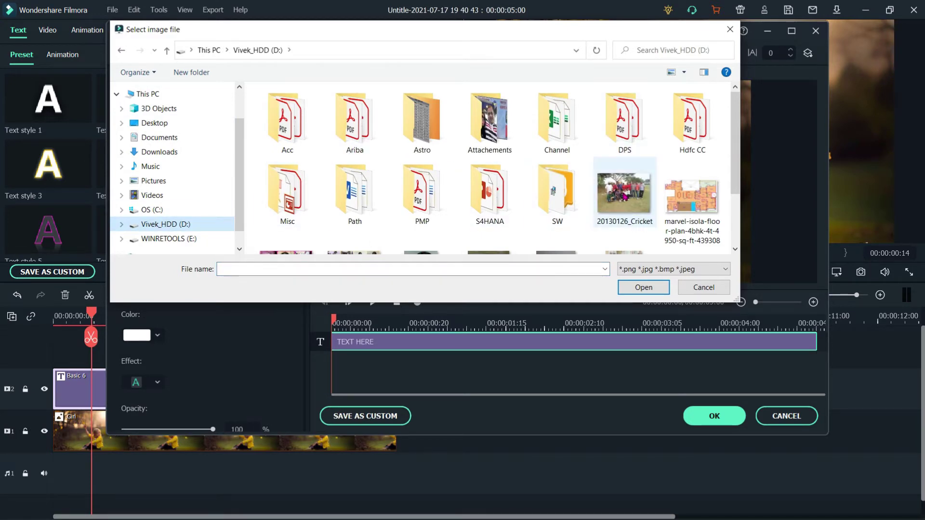
scroll(624, 196, down, 2)
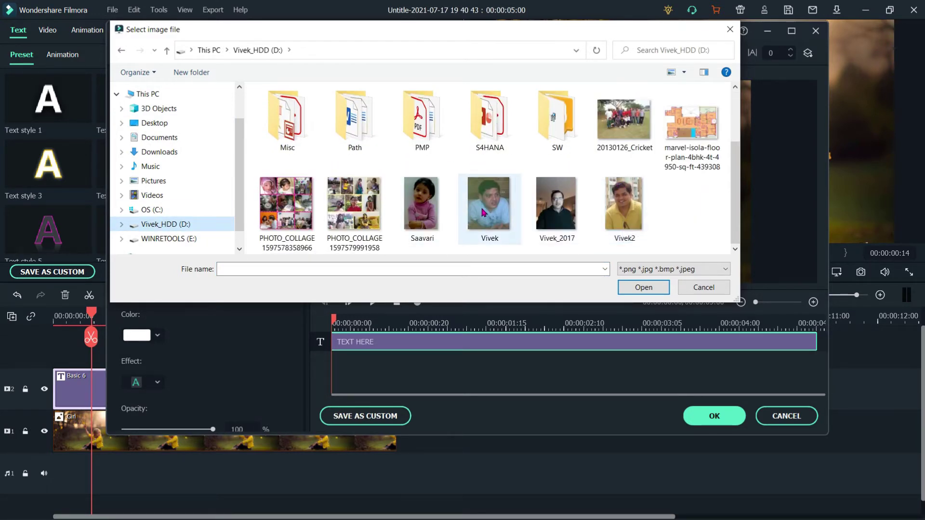
click(489, 211)
click(643, 287)
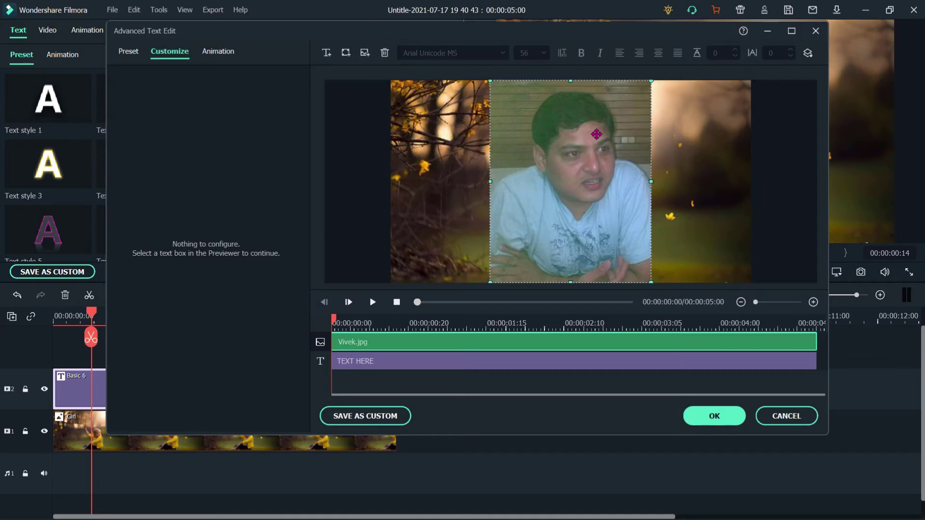
mouse_move(651, 81)
mouse_down()
mouse_move(539, 221)
mouse_move(441, 218)
mouse_up()
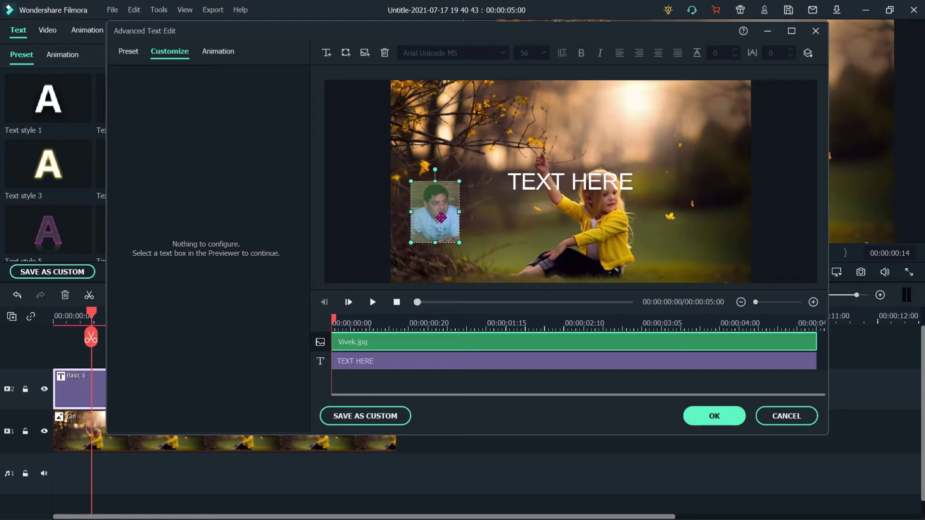
key(Delete)
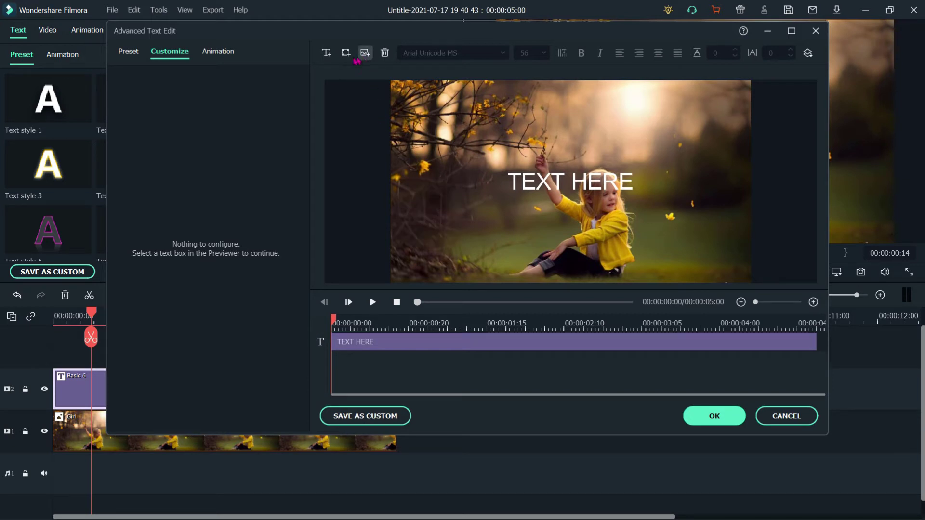
Add a speech-bubble shape and a second circle shape to the title
click(346, 54)
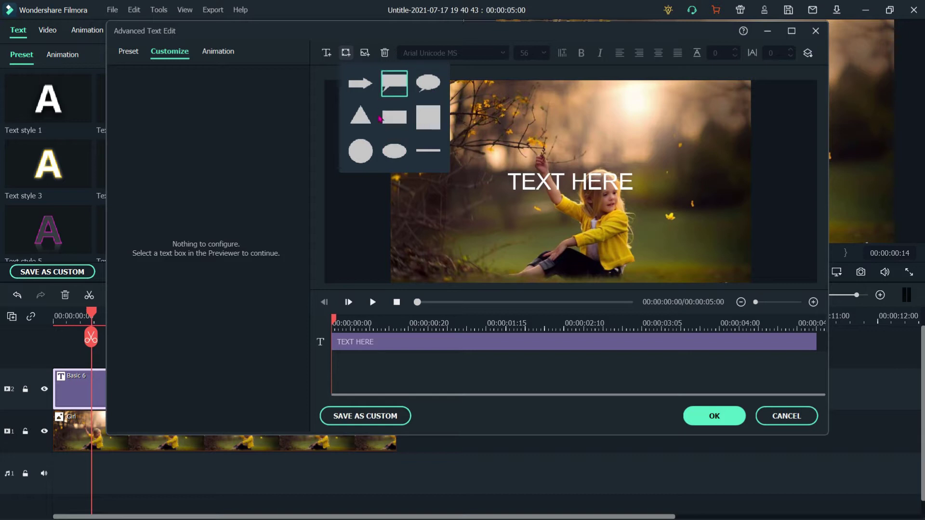
click(428, 83)
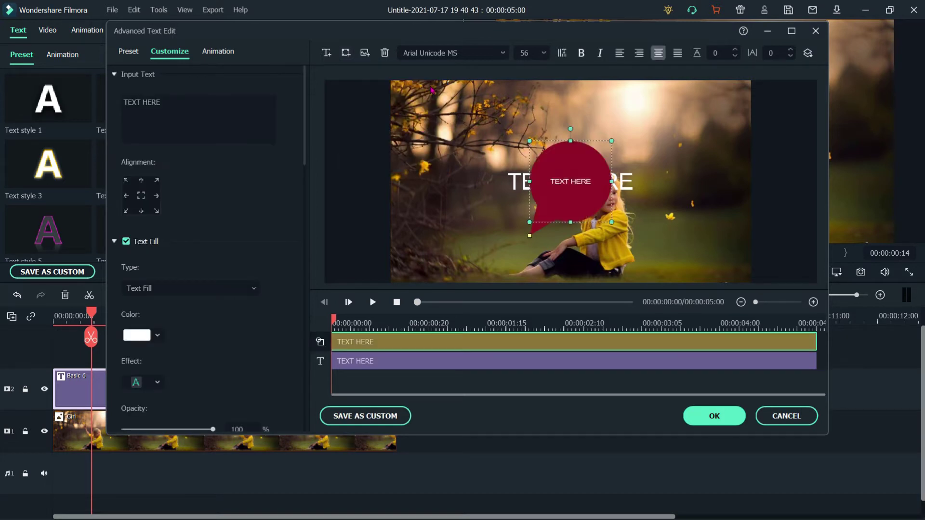
click(347, 54)
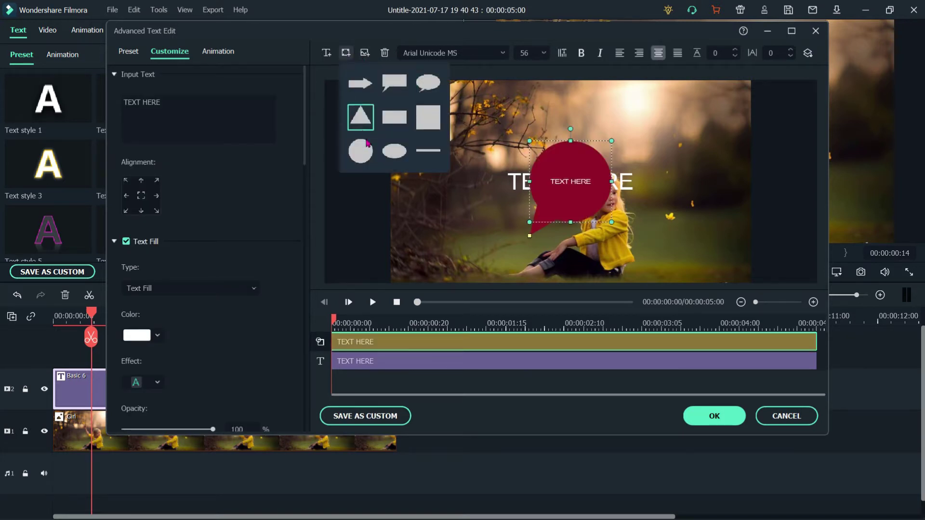
click(366, 155)
Move the bubble above the girl's head and the circle lower right, shrinking both
drag(567, 174, 662, 134)
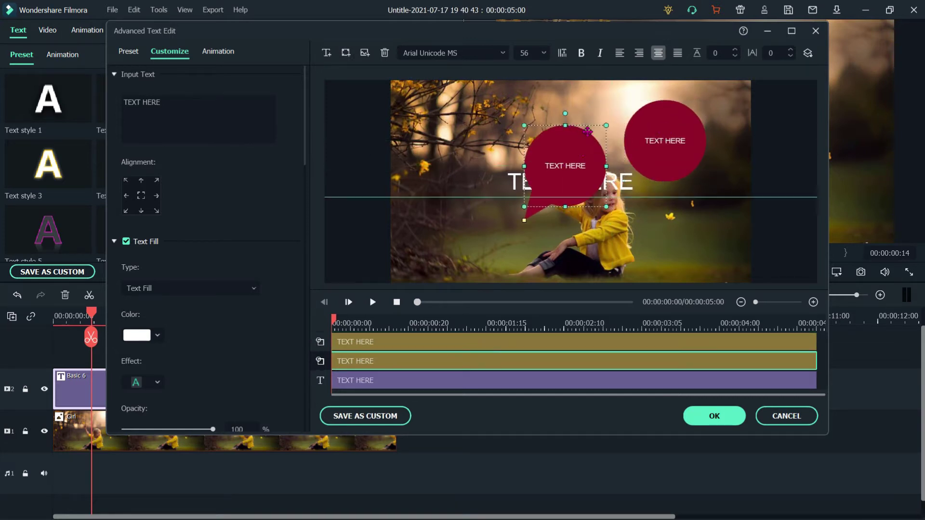
mouse_move(576, 185)
mouse_down()
mouse_move(598, 129)
mouse_move(678, 206)
mouse_up()
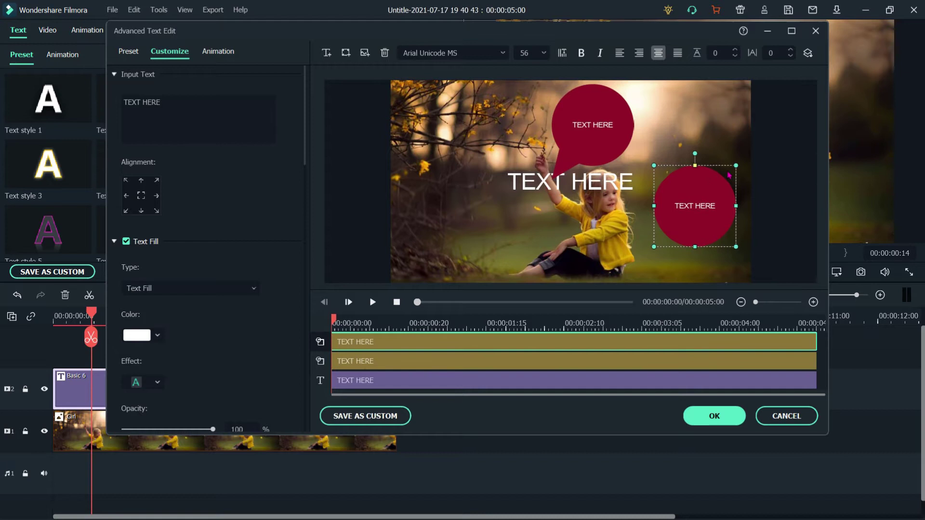
mouse_move(735, 165)
mouse_down()
mouse_move(709, 181)
mouse_move(690, 211)
mouse_up()
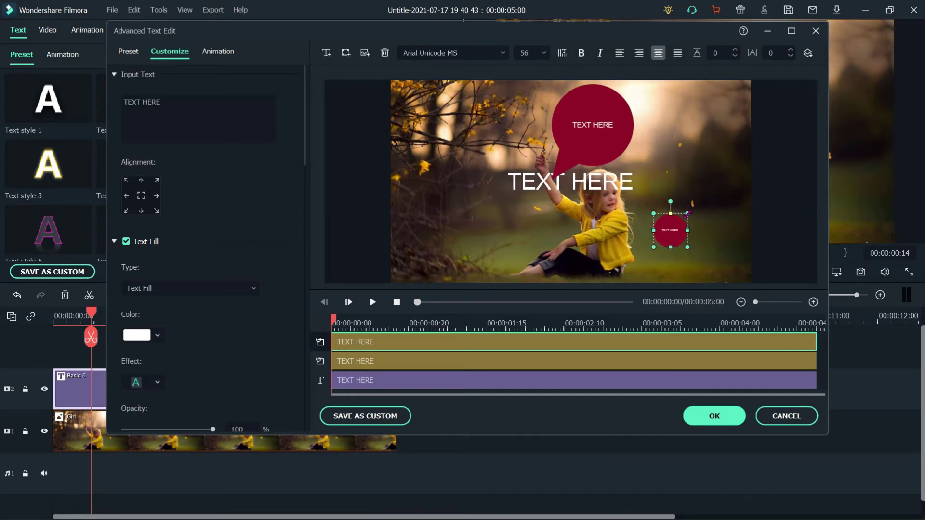
click(619, 108)
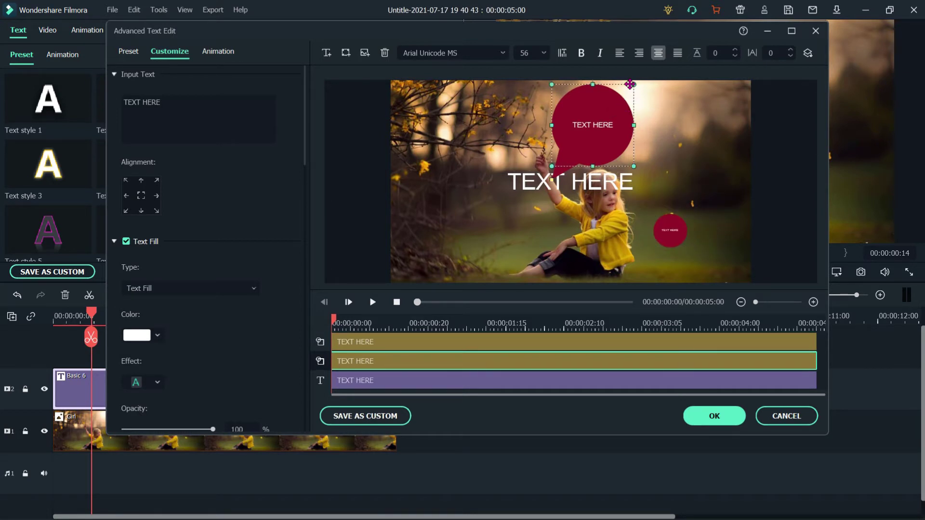
drag(634, 85, 615, 103)
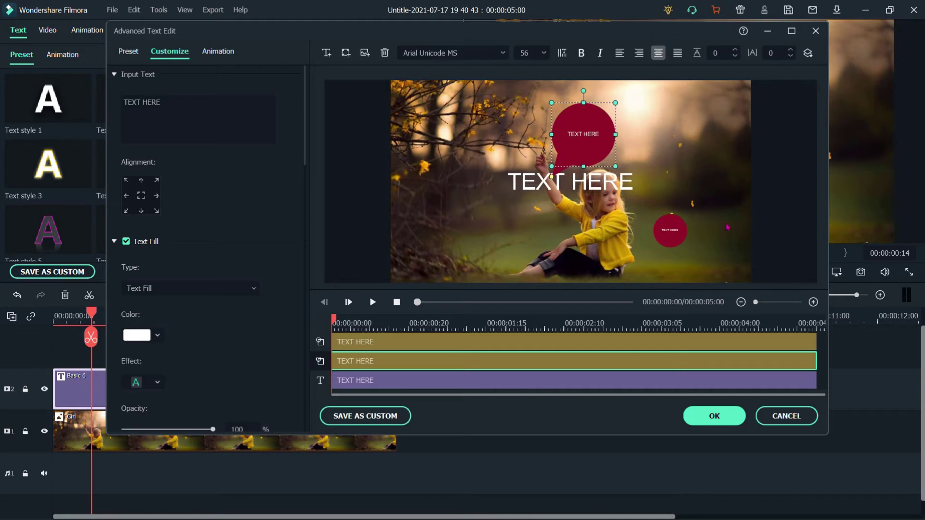
click(813, 303)
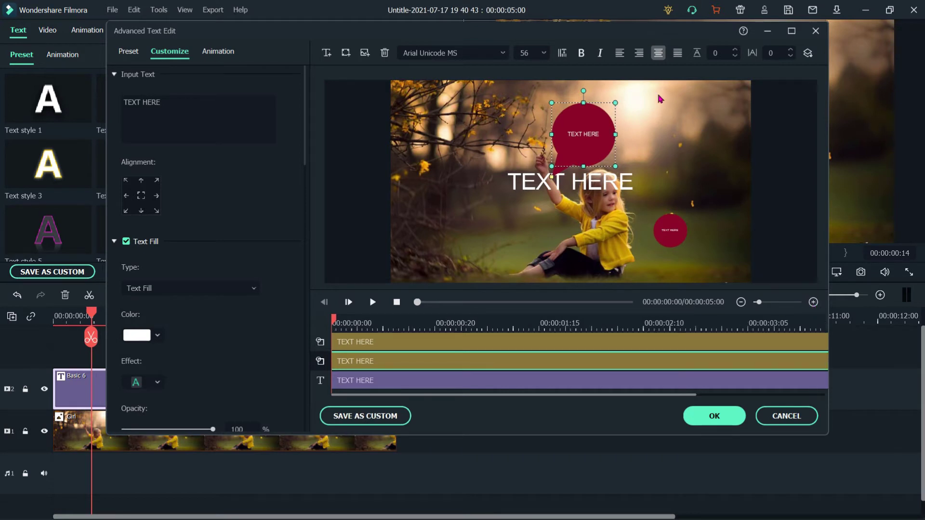
Move the speech bubble to the photo's top right and change its text to 'Smile'
drag(574, 140, 661, 122)
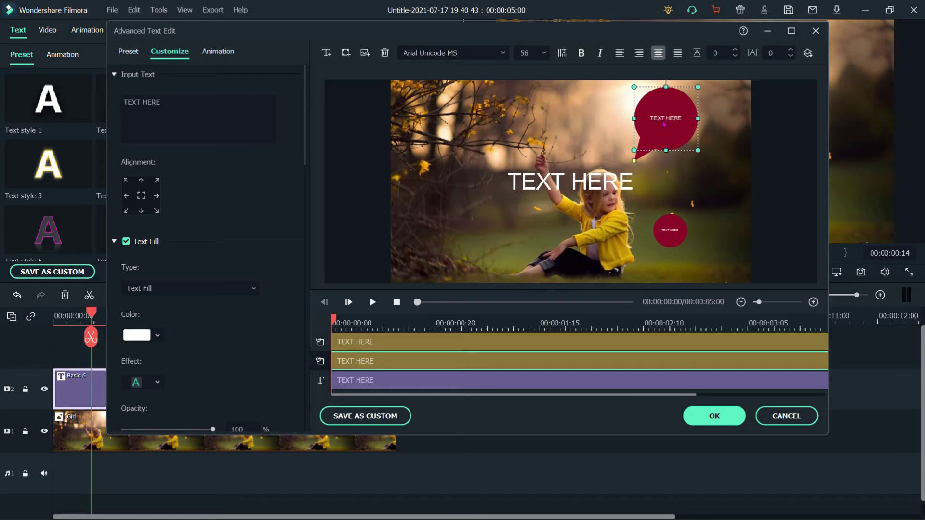
drag(167, 105, 107, 101)
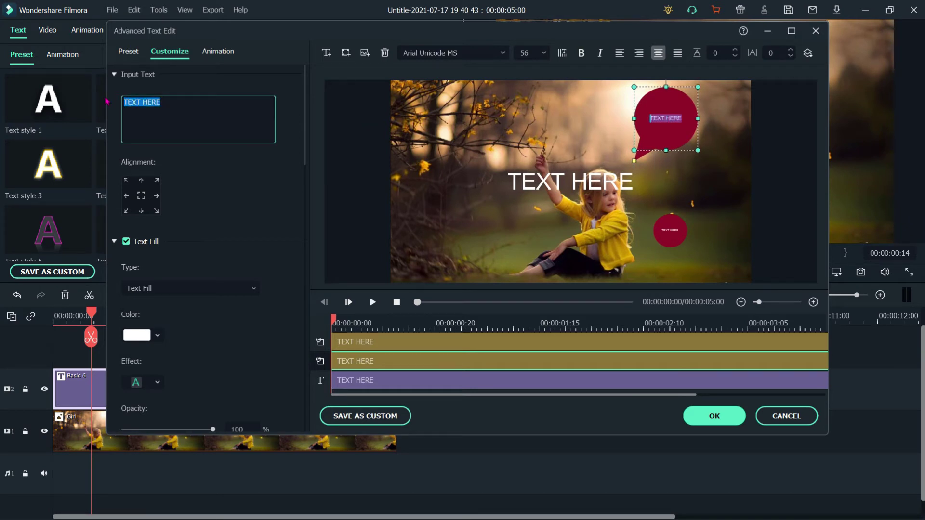
text(Smil)
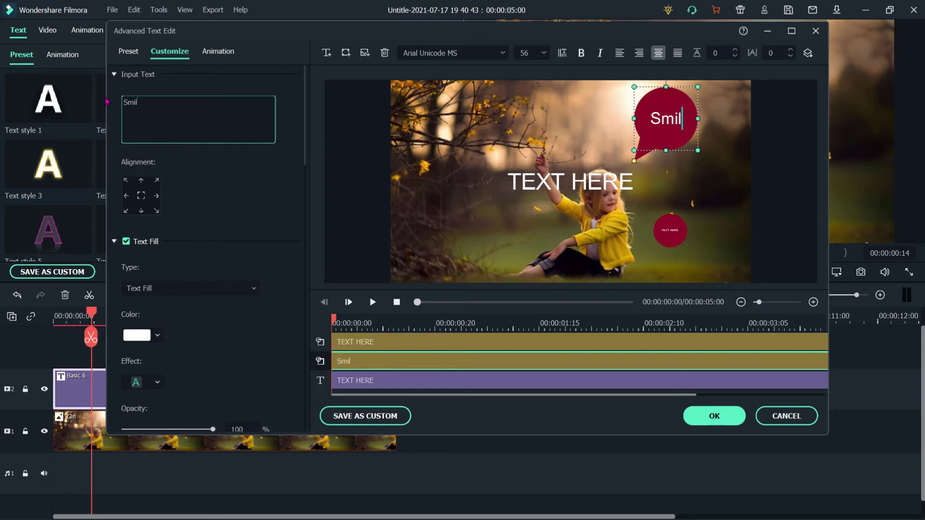
text(e)
click(670, 234)
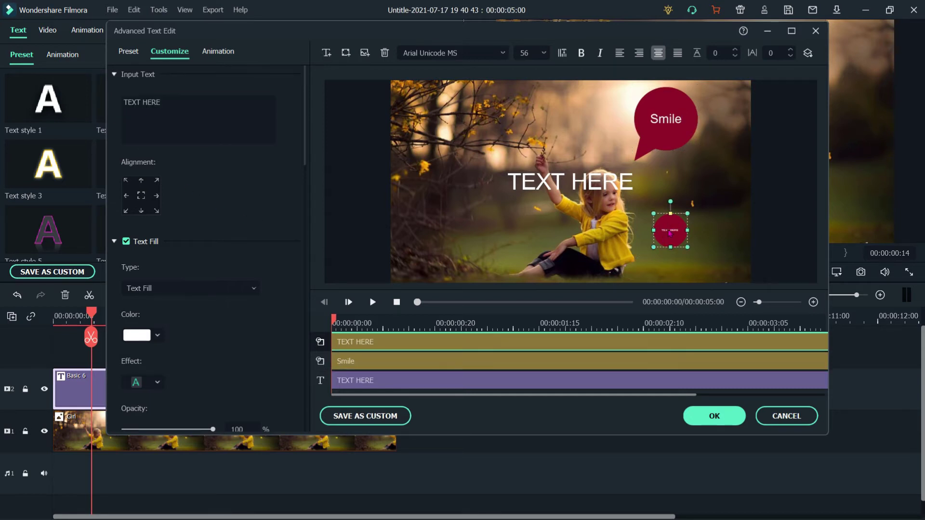
Replace the small circle's TEXT HERE placeholder with 'Happy'
click(171, 102)
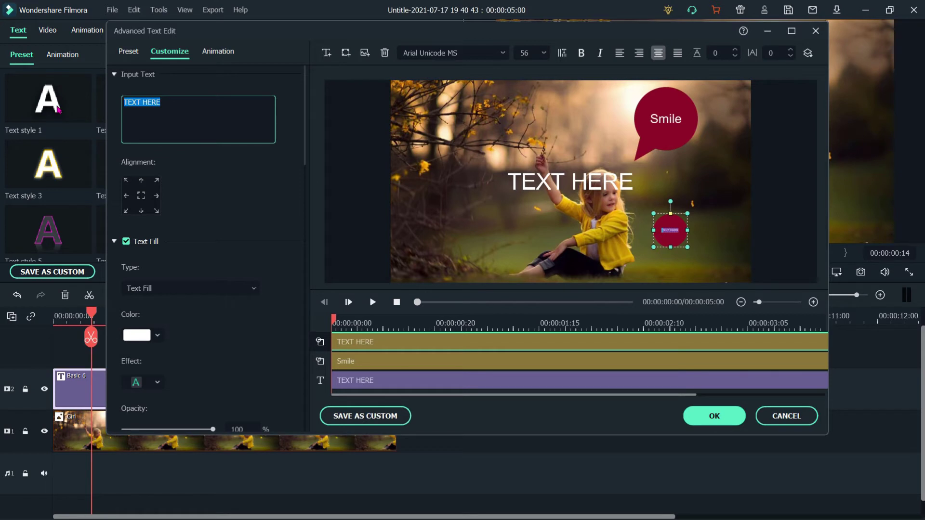
text(Happ)
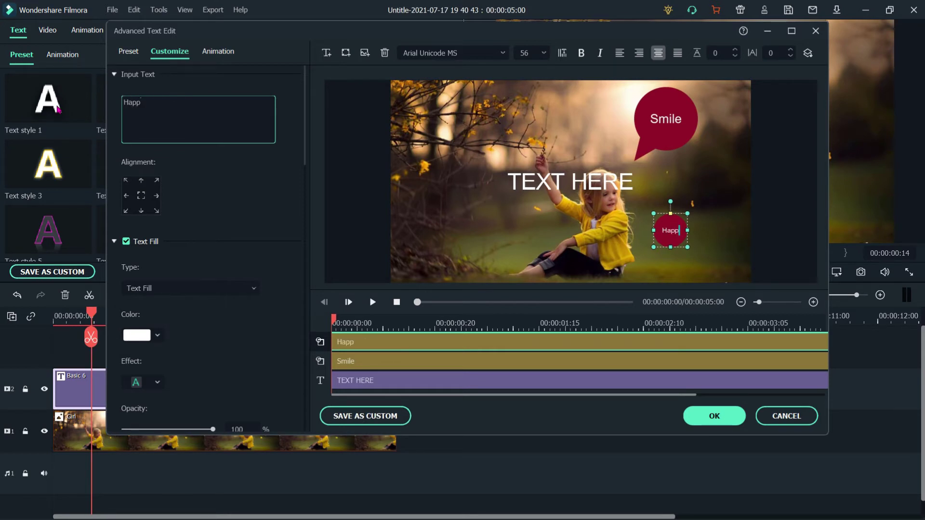
text(y)
Lower the Smile bubble's shape fill opacity to about 39%
click(674, 116)
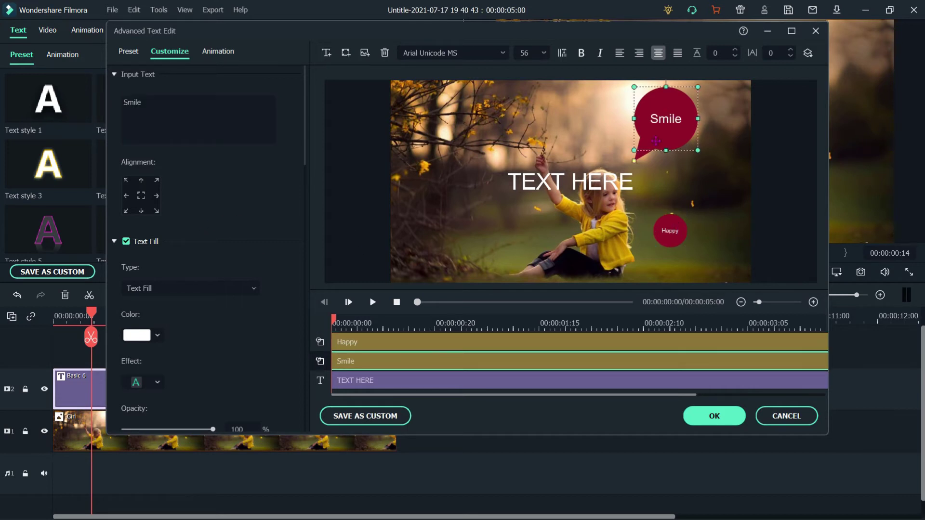
scroll(198, 256, down, 3)
scroll(202, 257, down, 3)
scroll(207, 255, down, 3)
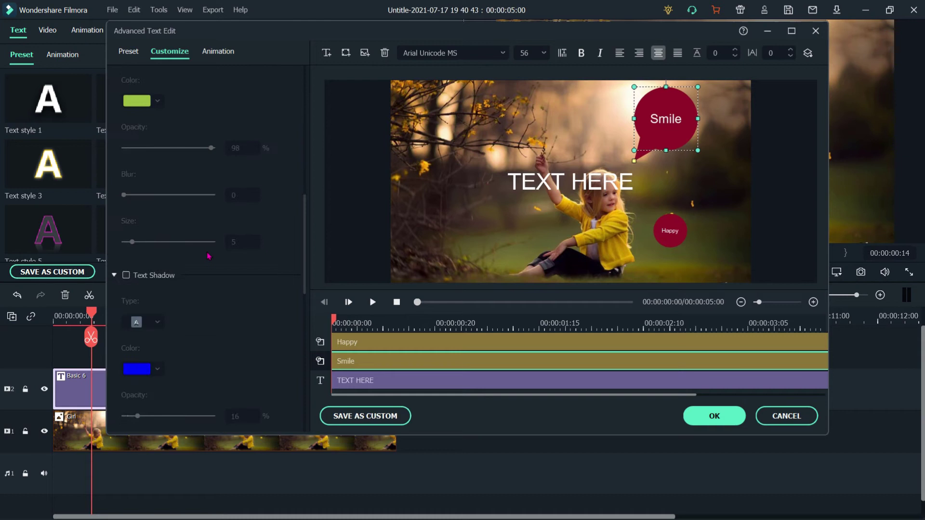
scroll(212, 255, down, 2)
scroll(212, 256, down, 4)
scroll(215, 253, down, 2)
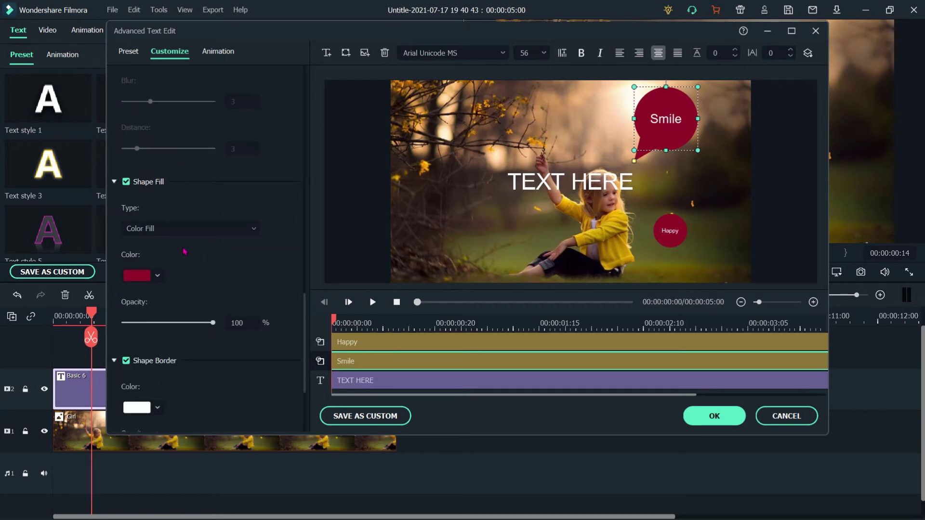
click(157, 276)
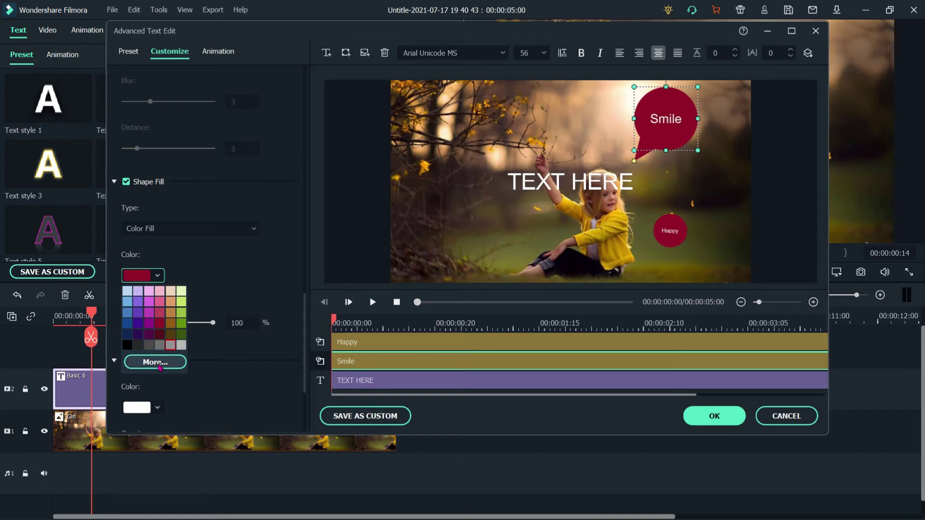
click(213, 327)
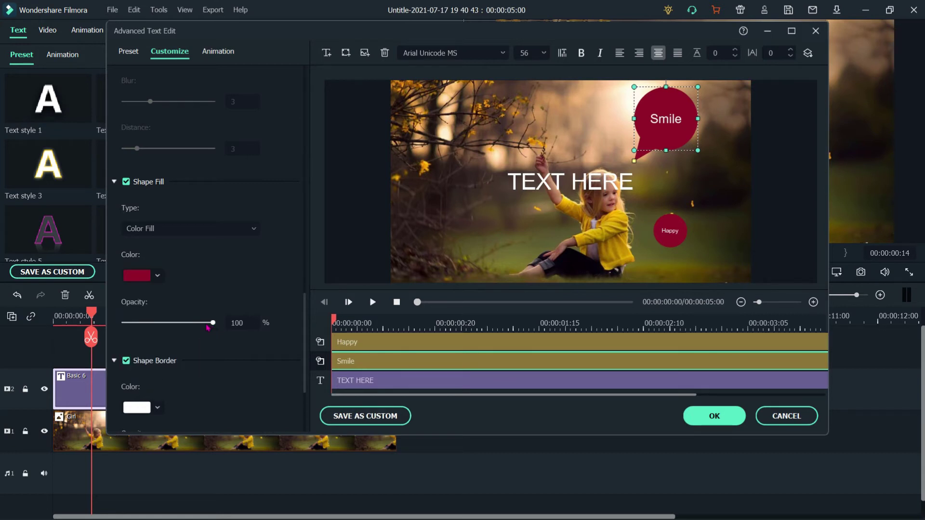
mouse_move(213, 323)
mouse_down()
mouse_move(98, 326)
mouse_move(253, 333)
mouse_move(164, 342)
mouse_move(140, 333)
mouse_move(161, 330)
mouse_up()
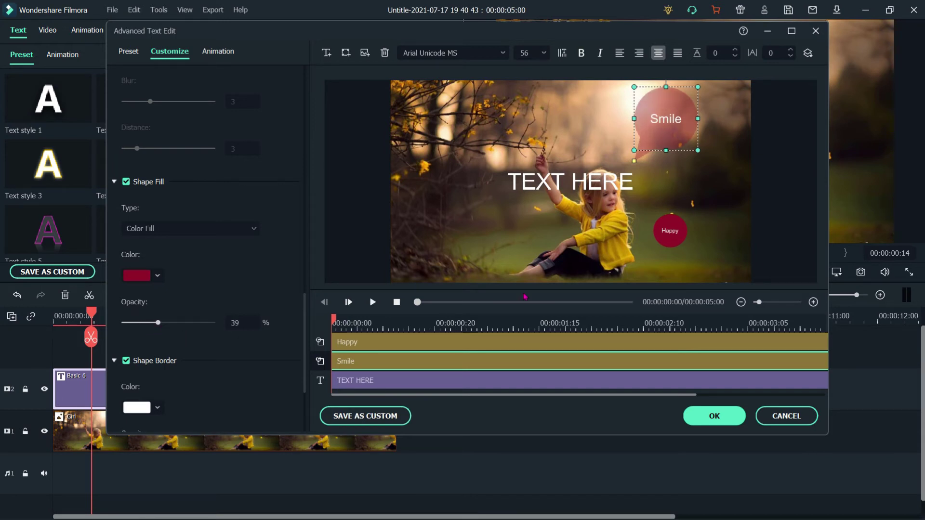
Give the Happy circle a translucent magenta fill and nudge it up and right
click(675, 229)
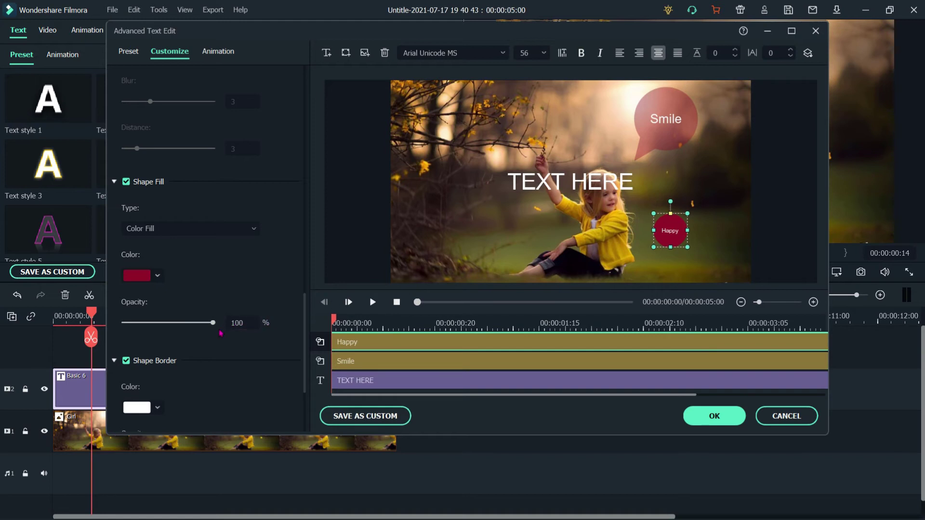
click(137, 280)
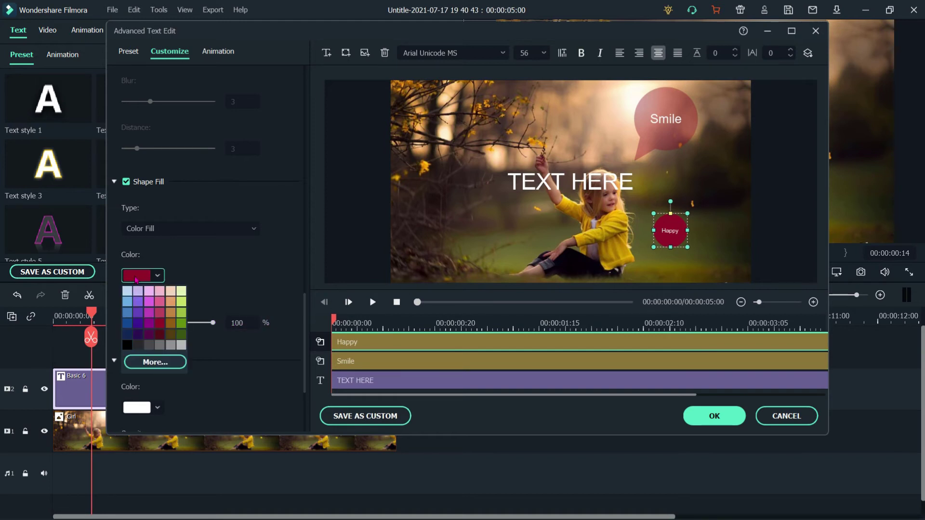
click(154, 307)
drag(213, 326, 159, 333)
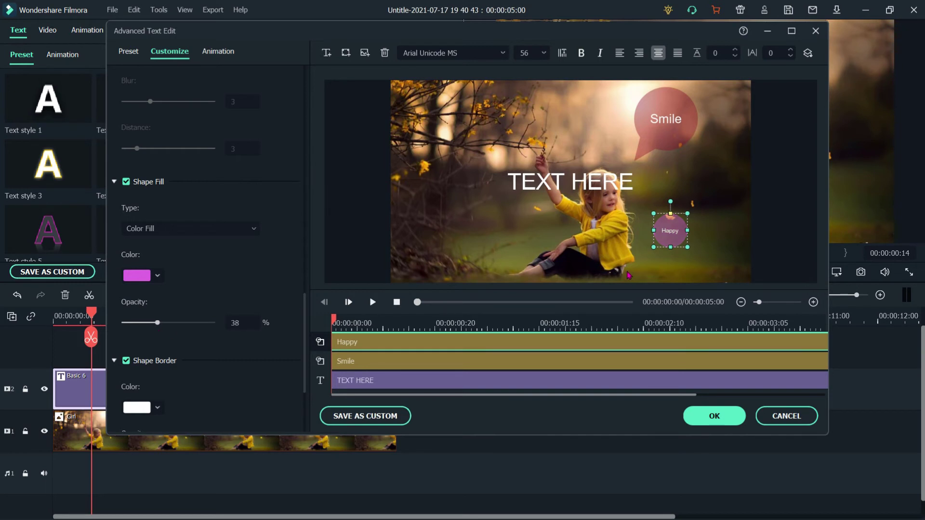
drag(672, 231, 699, 203)
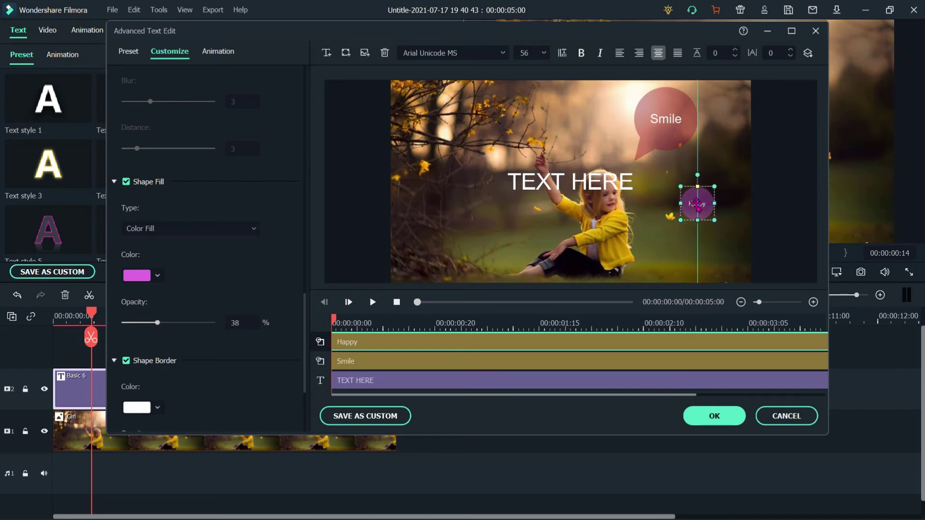
Make the Smile bubble's text bold
click(661, 129)
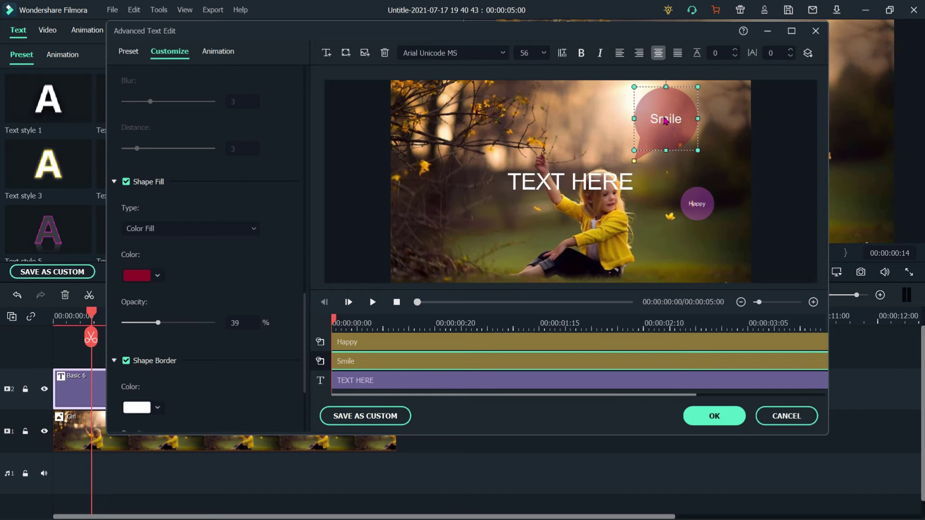
double_click(665, 119)
click(582, 54)
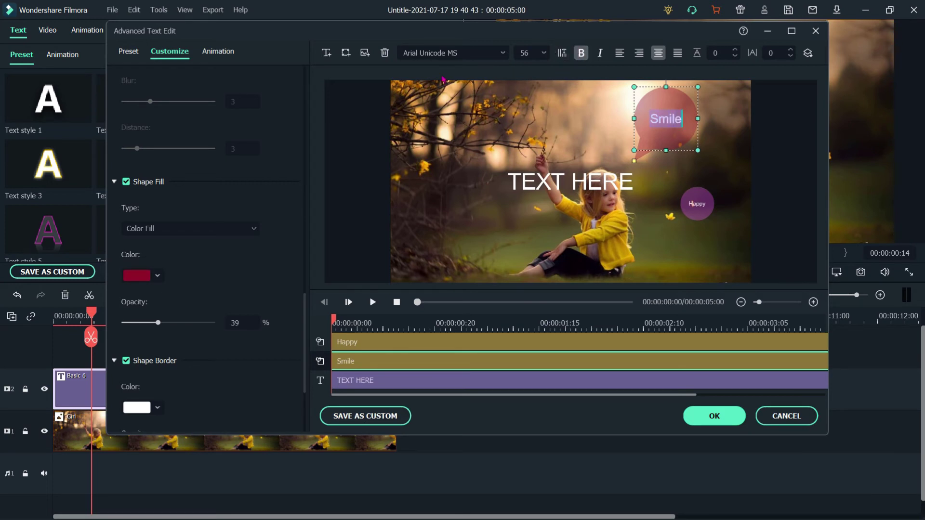
scroll(234, 155, up, 5)
scroll(199, 205, up, 5)
scroll(199, 206, up, 5)
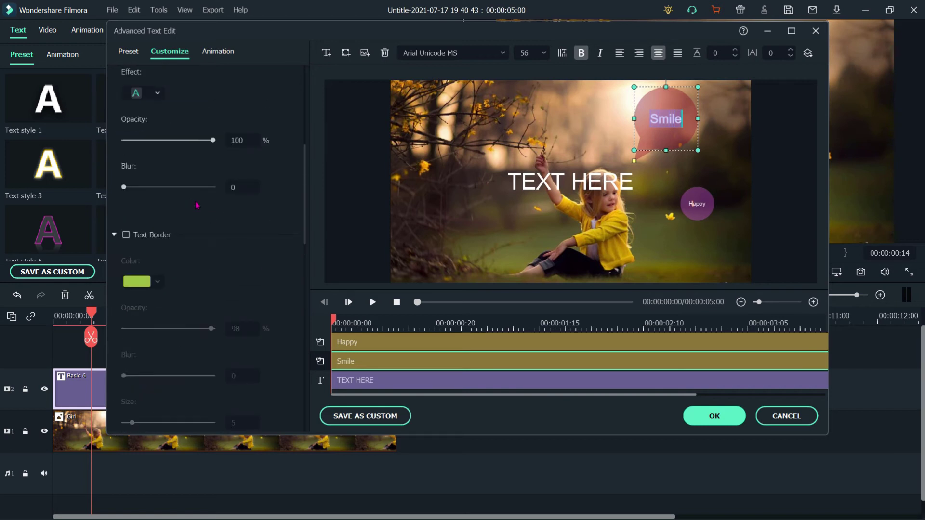
scroll(198, 205, up, 5)
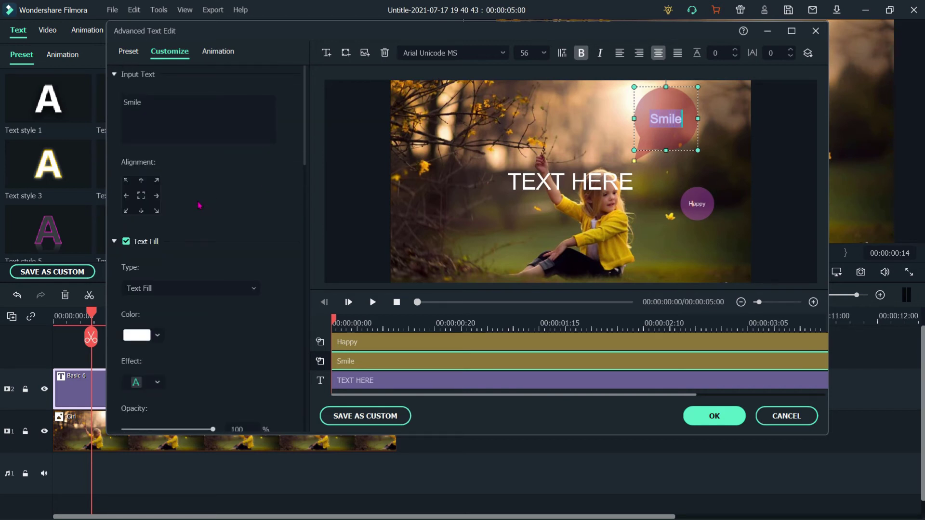
Return the Smile bubble to the upper right and move Happy to the upper middle
click(142, 202)
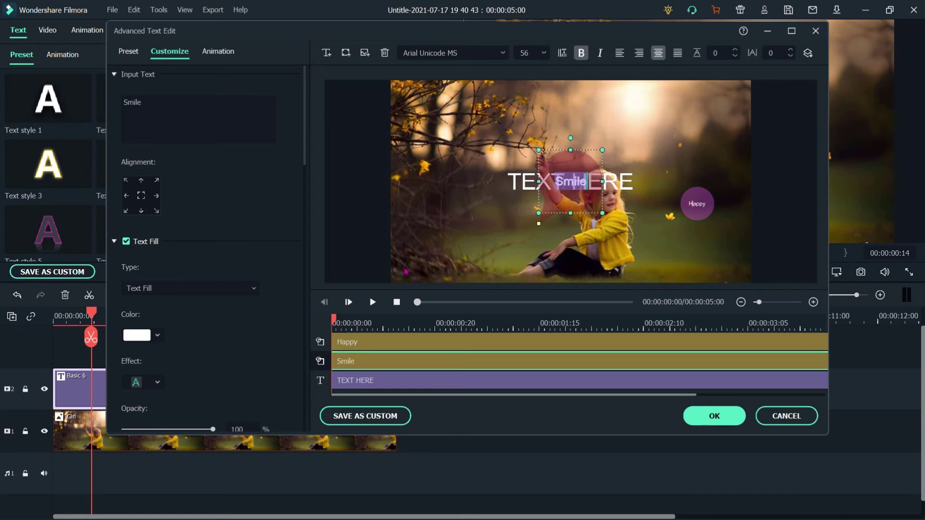
mouse_move(581, 206)
mouse_down()
mouse_move(675, 152)
mouse_move(681, 170)
mouse_up()
click(699, 204)
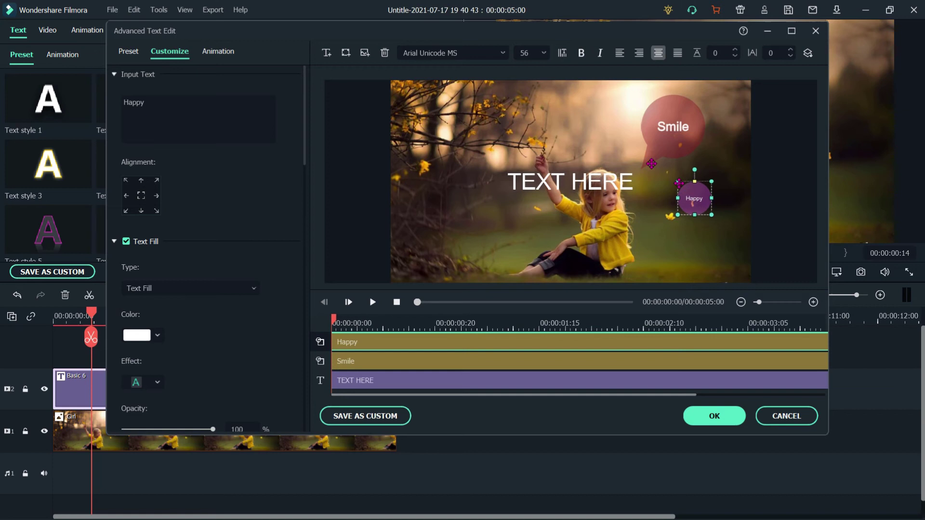
drag(697, 203, 589, 124)
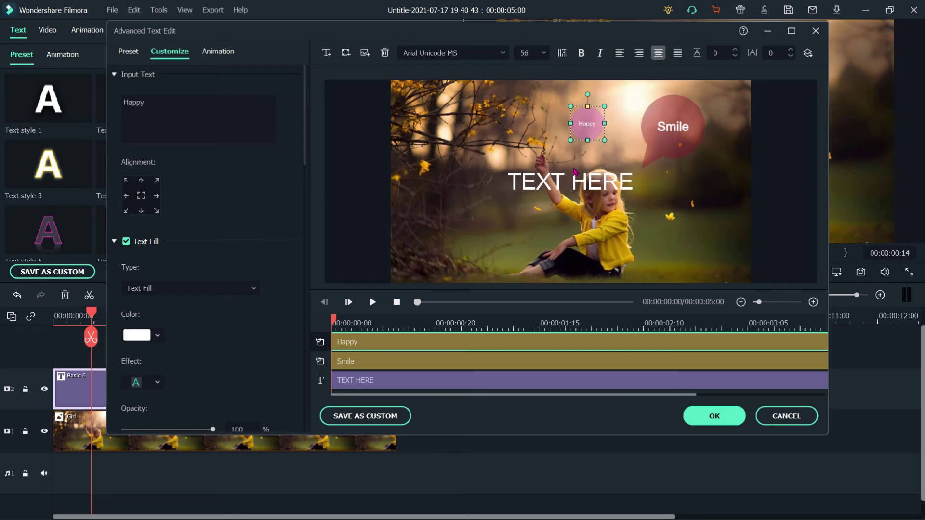
Make the Happy text bold at font size 90
click(582, 56)
click(545, 58)
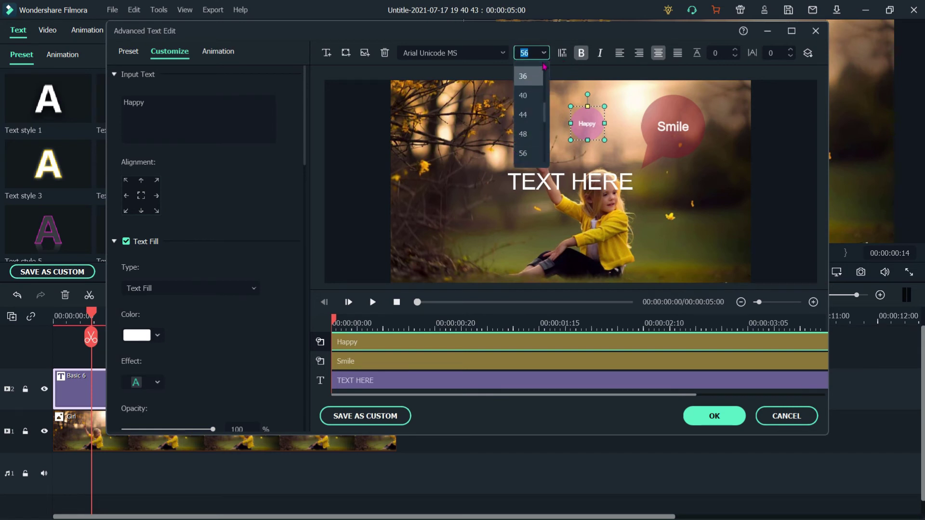
text(90)
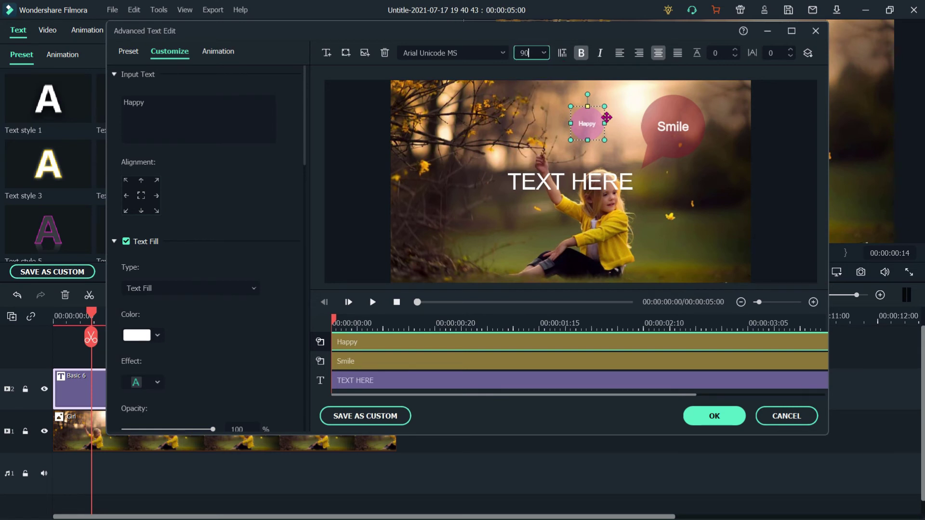
click(586, 122)
click(542, 53)
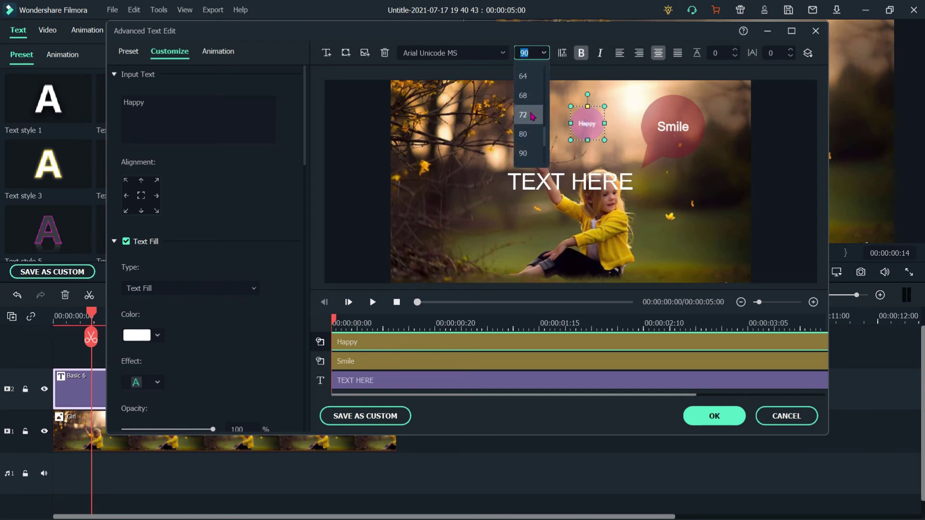
click(526, 152)
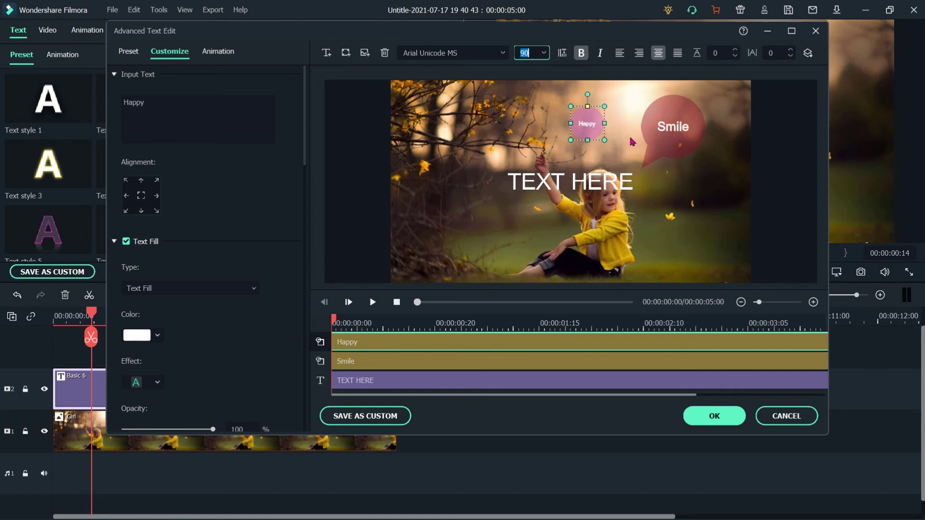
Greatly enlarge the Happy bubble, delete the TEXT HERE box, and play the title preview
mouse_move(606, 106)
mouse_down()
mouse_move(652, 89)
mouse_move(567, 126)
mouse_move(471, 132)
mouse_up()
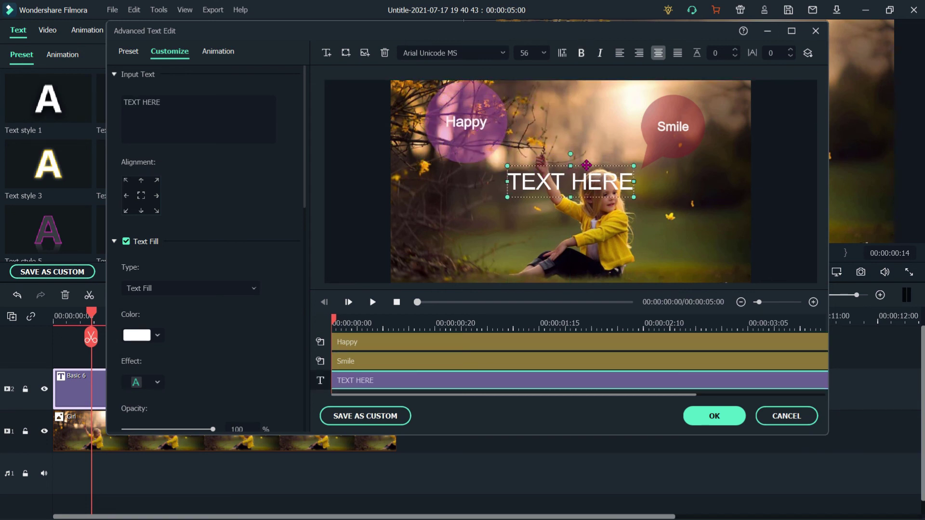
key(Delete)
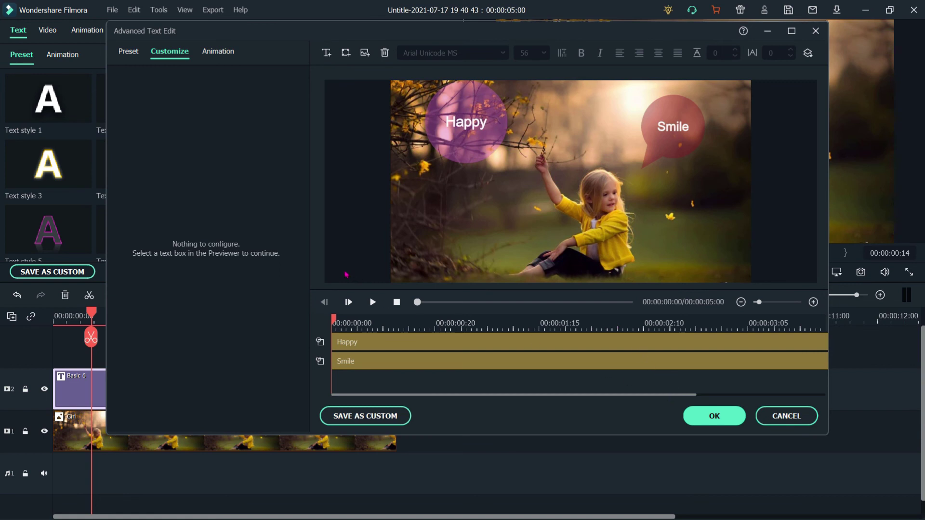
click(372, 302)
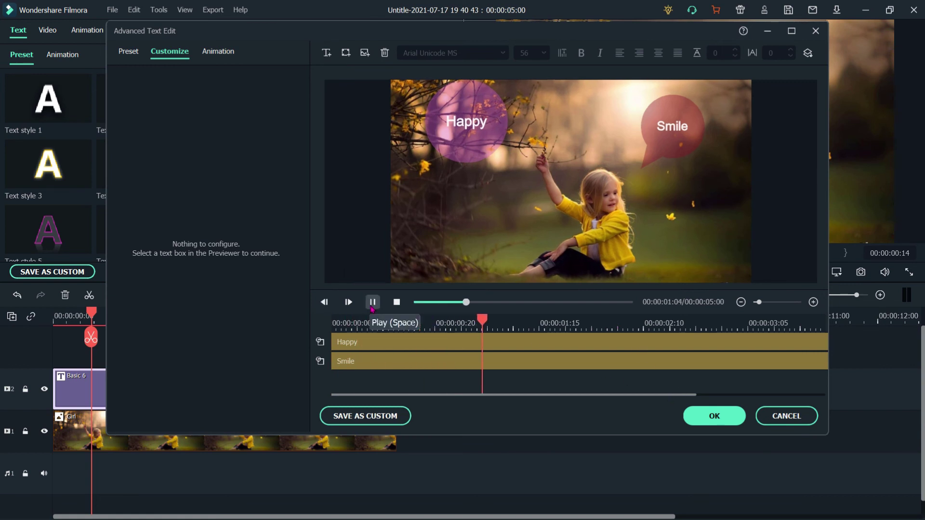
Confirm the Smile and Happy title edits and move the Title Group Controller off the preview
click(723, 420)
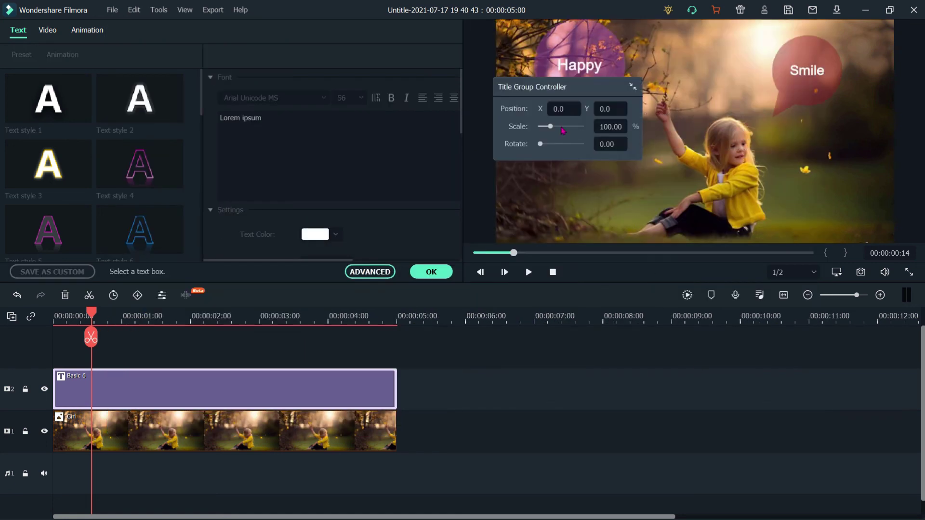
drag(578, 91, 394, 82)
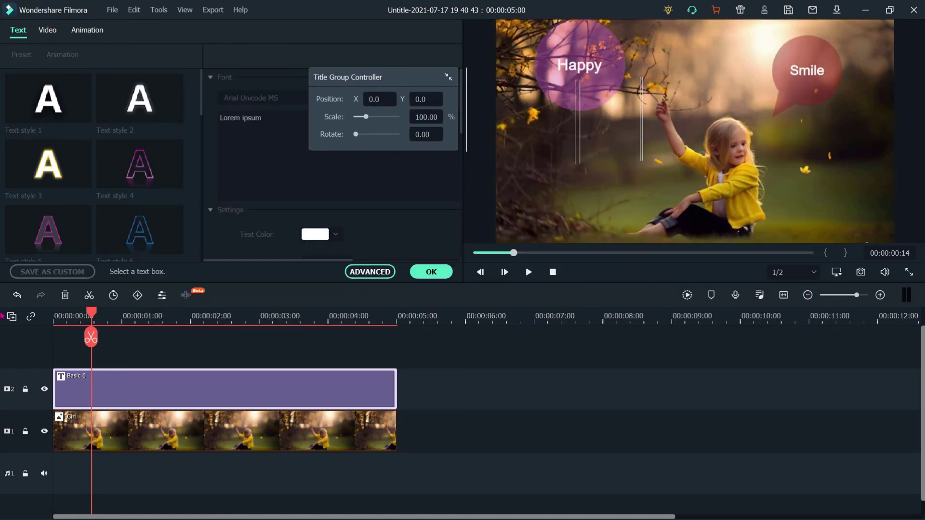